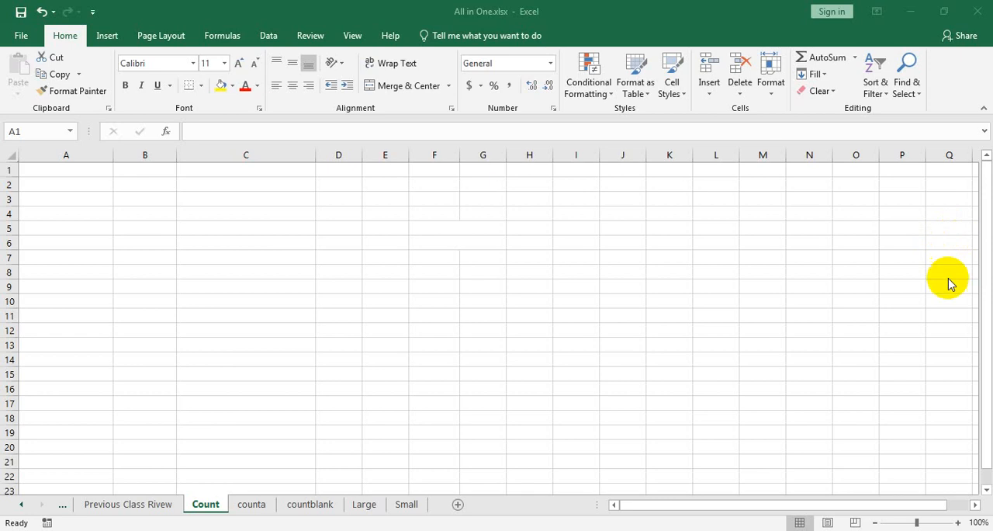
# Step: Enter the heading "Serial No" in cell A1 of the Count sheet
pyautogui.scroll(2, 318, 410)
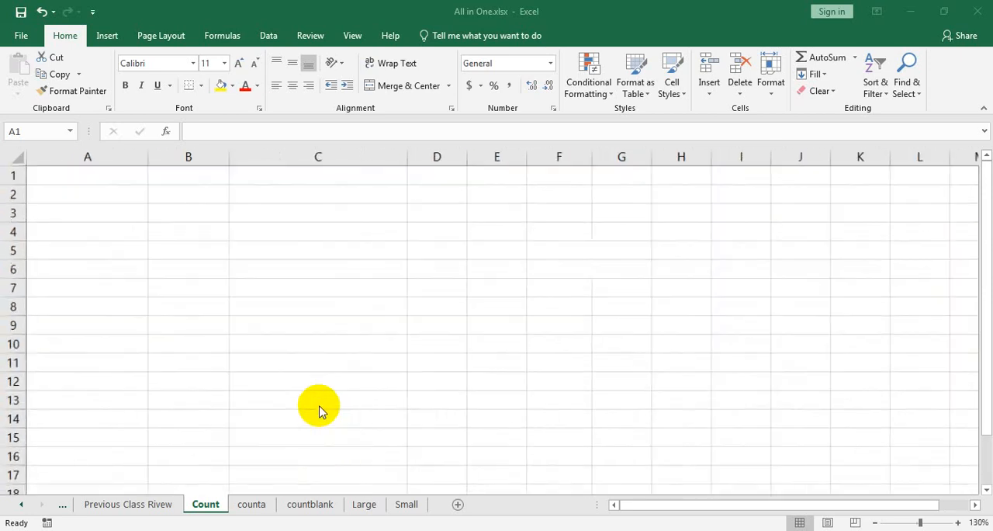
pyautogui.doubleClick(94, 180)
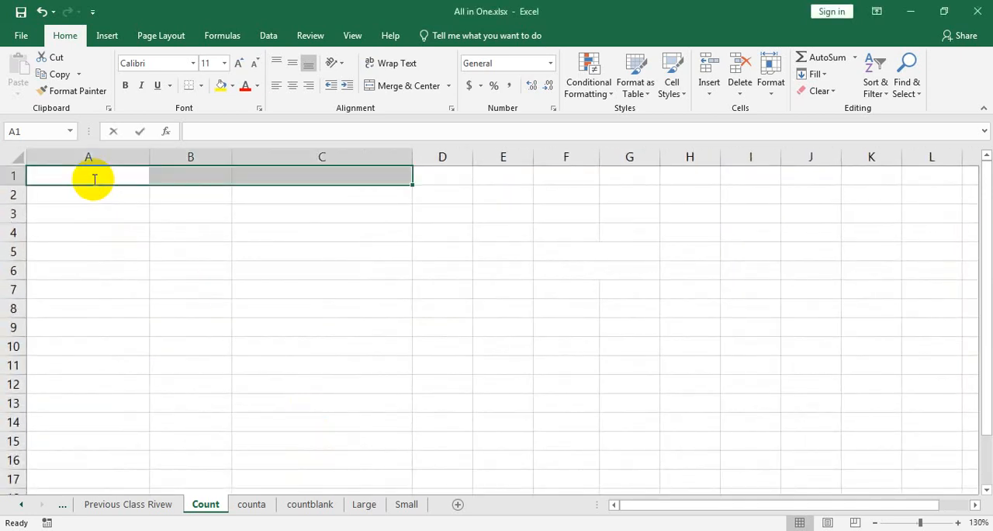
pyautogui.write('Ser')
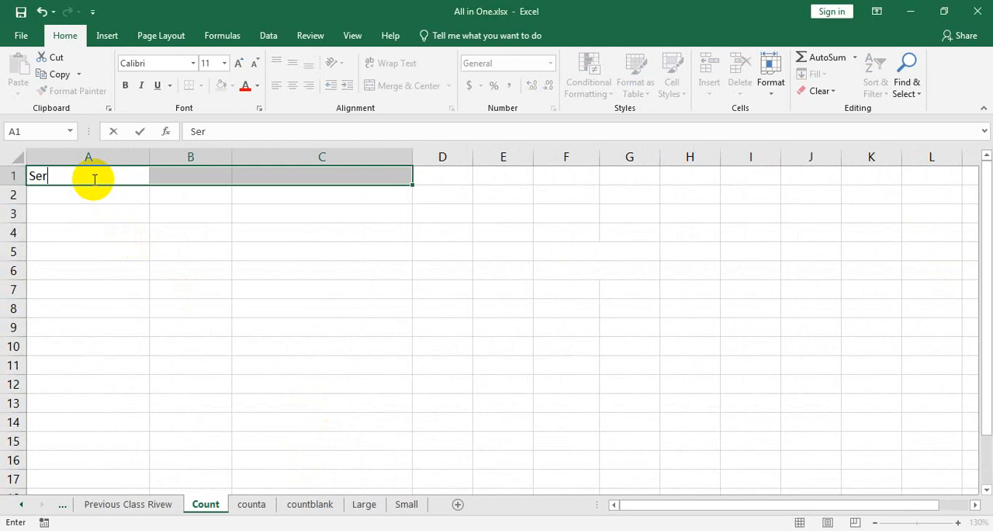
pyautogui.write('ial No')
pyautogui.press('Tab')
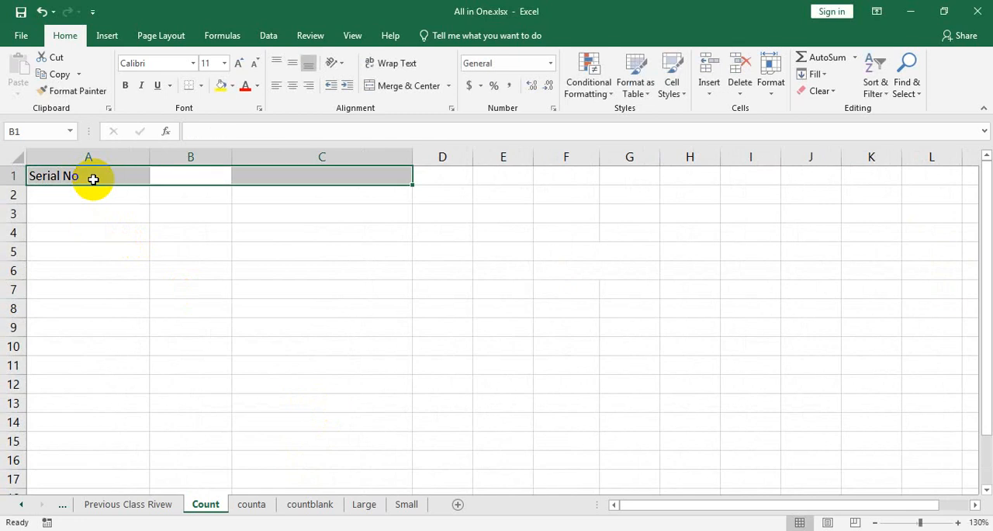
# Step: Enter the heading "Product Seller Name" in cell B1
pyautogui.write('P')
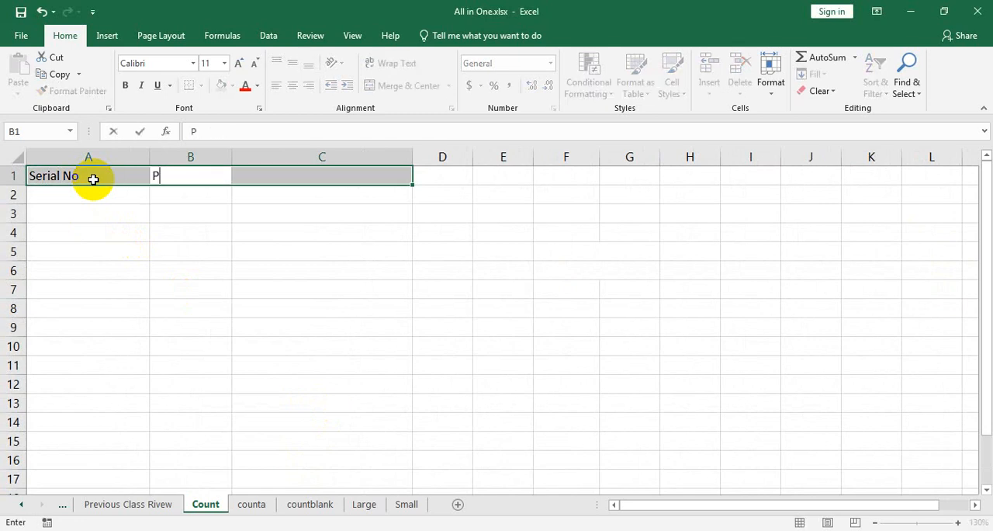
pyautogui.write('roduct Sel')
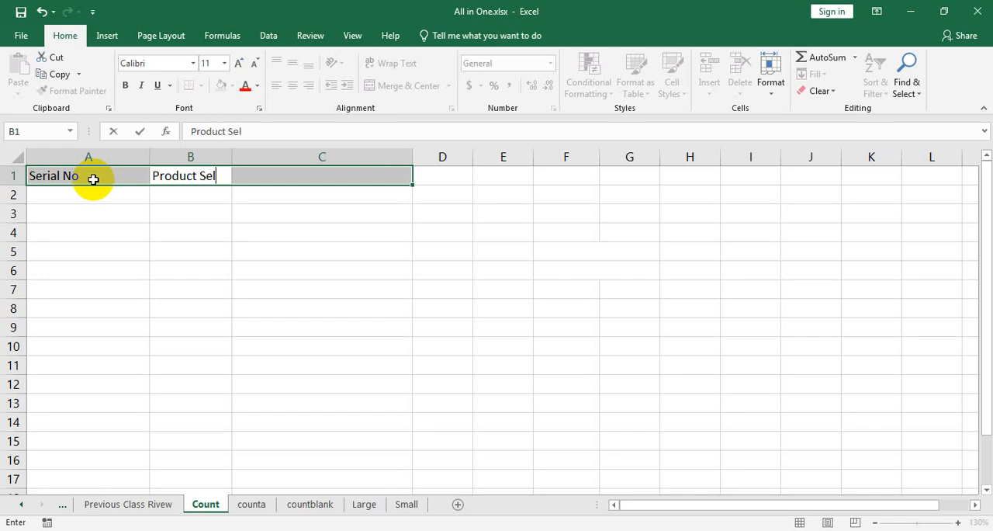
pyautogui.write('ler Name')
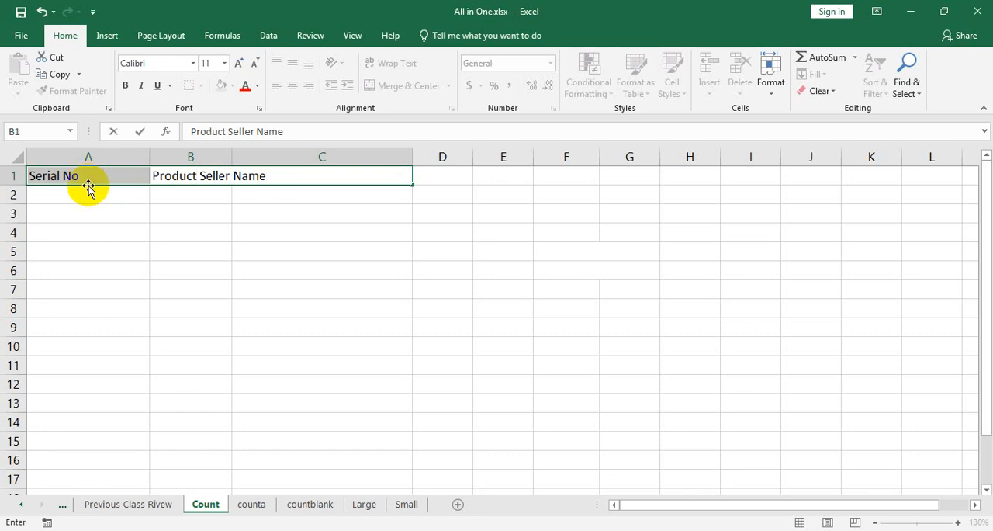
# Step: Change the heading in B1 to "Buyer Name" and widen column B slightly
pyautogui.doubleClick(217, 178)
pyautogui.write('Bu')
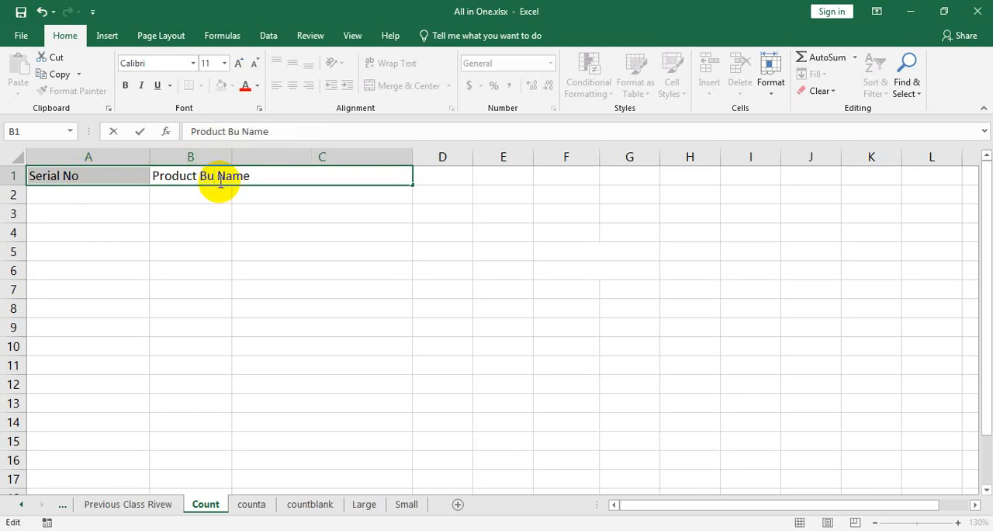
pyautogui.write('yer')
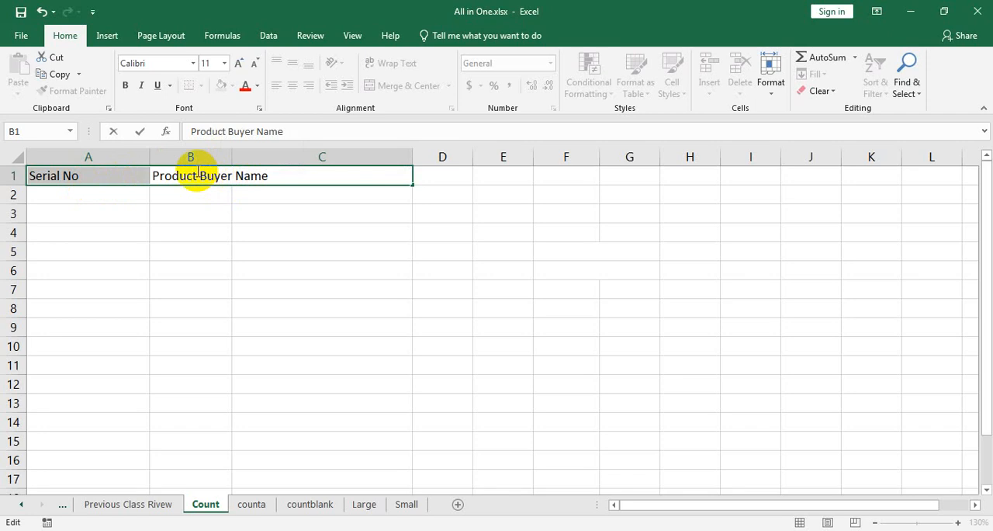
pyautogui.moveTo(197, 178); pyautogui.dragTo(153, 181)
pyautogui.press('BackSpace')
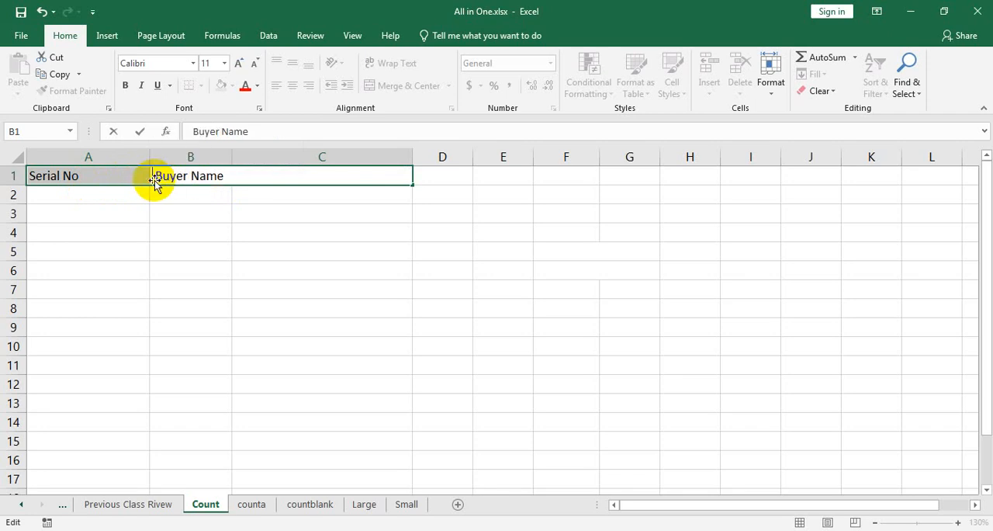
pyautogui.press('Delete')
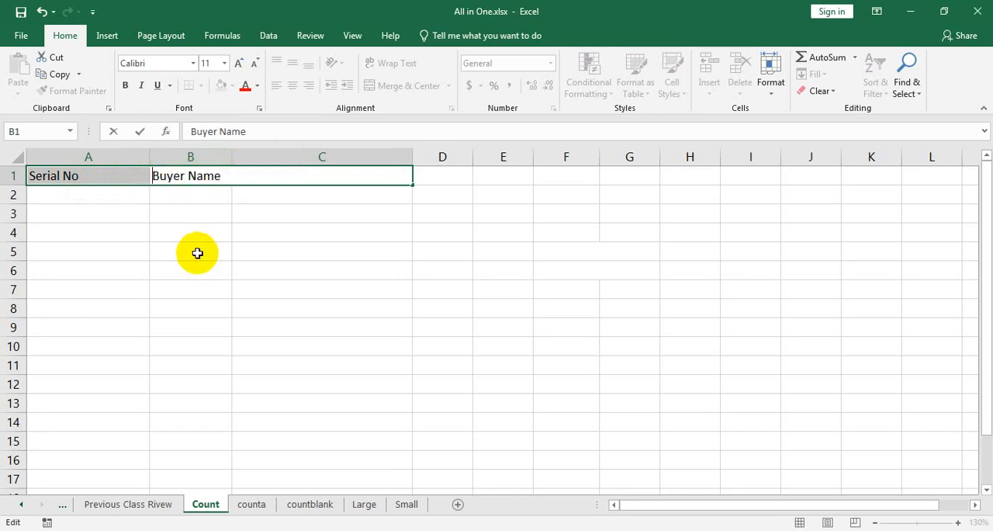
pyautogui.click(227, 157)
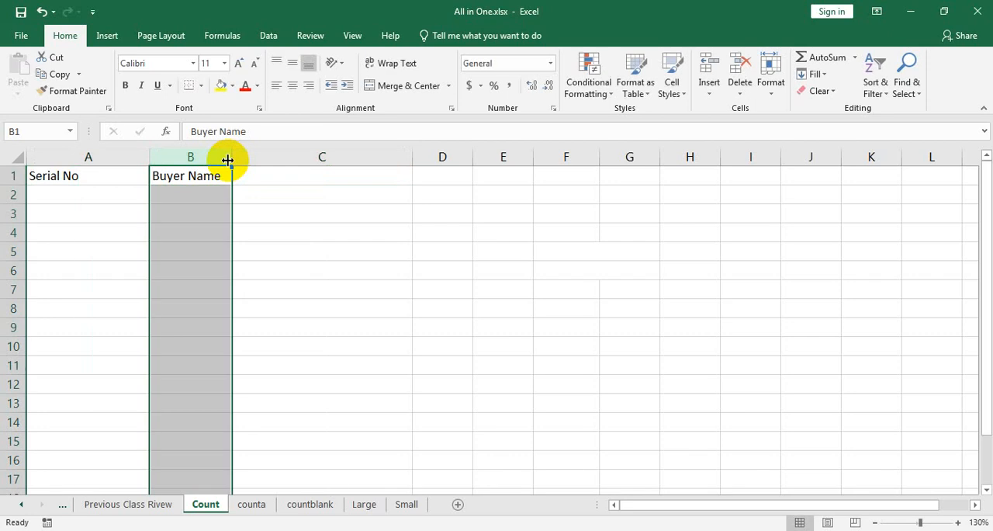
pyautogui.moveTo(230, 158); pyautogui.dragTo(238, 158)
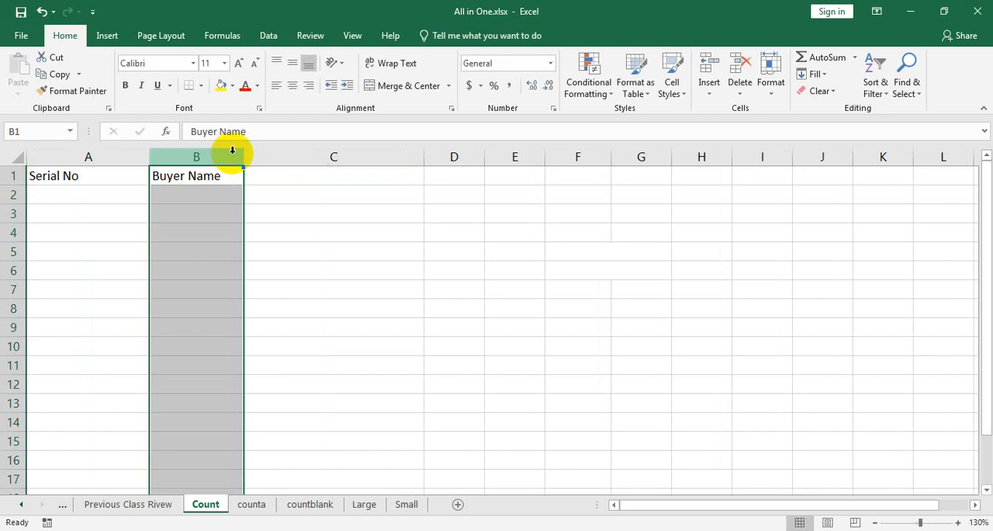
# Step: Enter the heading "Order No" in cell C1
pyautogui.click(262, 198)
pyautogui.click(268, 176)
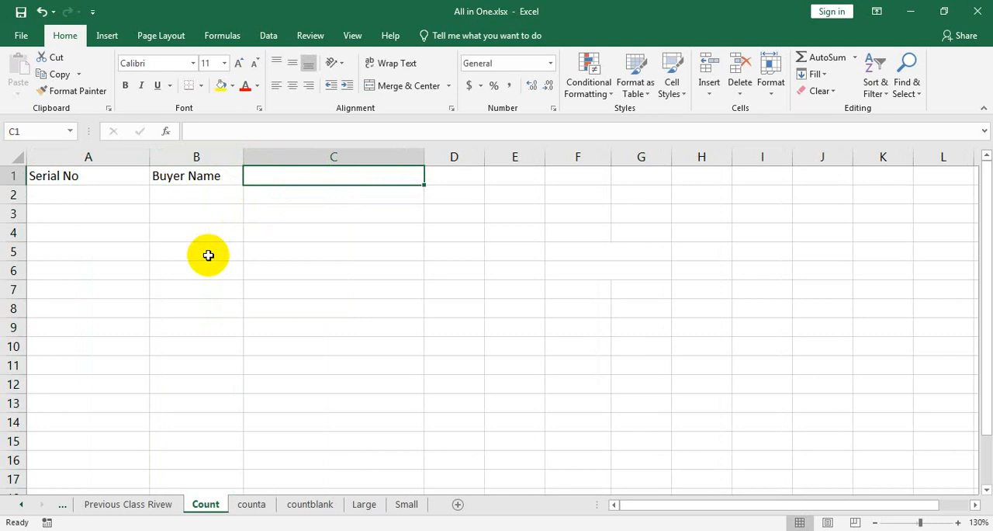
pyautogui.write('Order ')
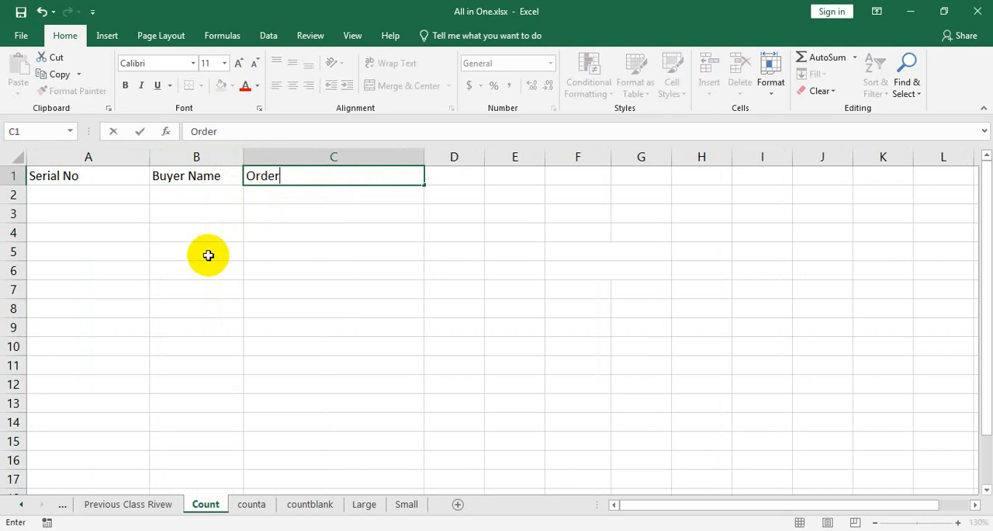
pyautogui.write('No')
# Step: Enter 111221 in A2 and fill the serial numbers down to A21 as a series increasing by 1
pyautogui.click(134, 195)
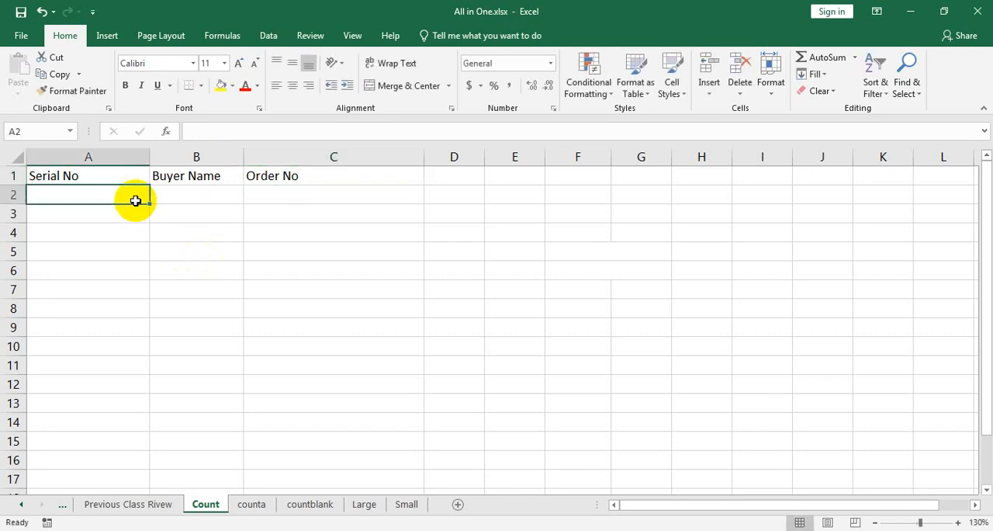
pyautogui.write('111221')
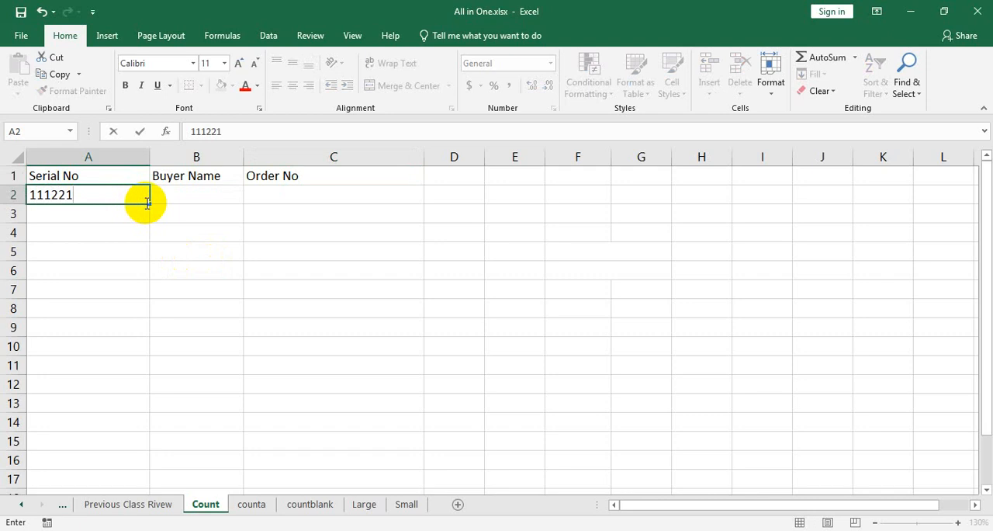
pyautogui.moveTo(151, 202); pyautogui.dragTo(142, 437)
pyautogui.scroll(3, 142, 436)
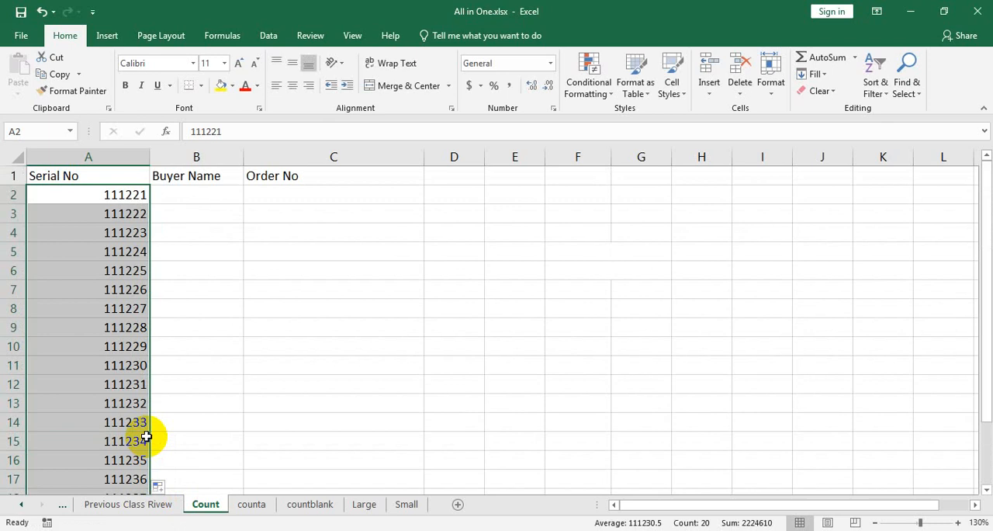
# Step: Enter the first buyer's full name in B2 and autofill the list of buyer names down to B21
pyautogui.click(215, 200)
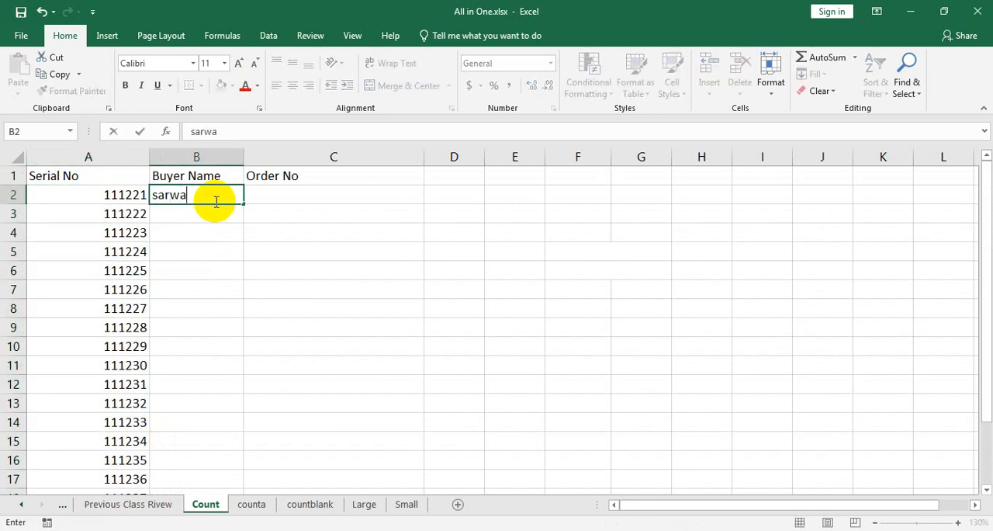
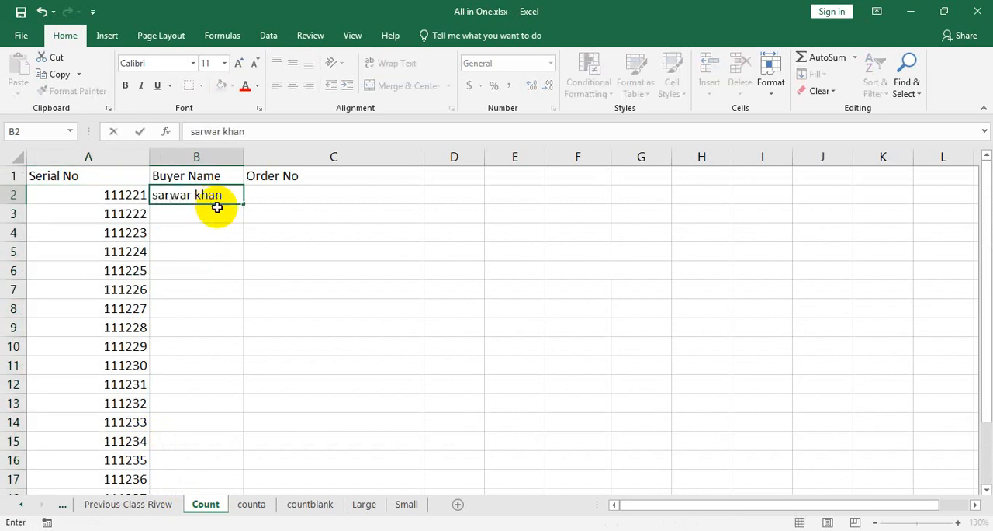
pyautogui.moveTo(241, 206); pyautogui.dragTo(226, 477)
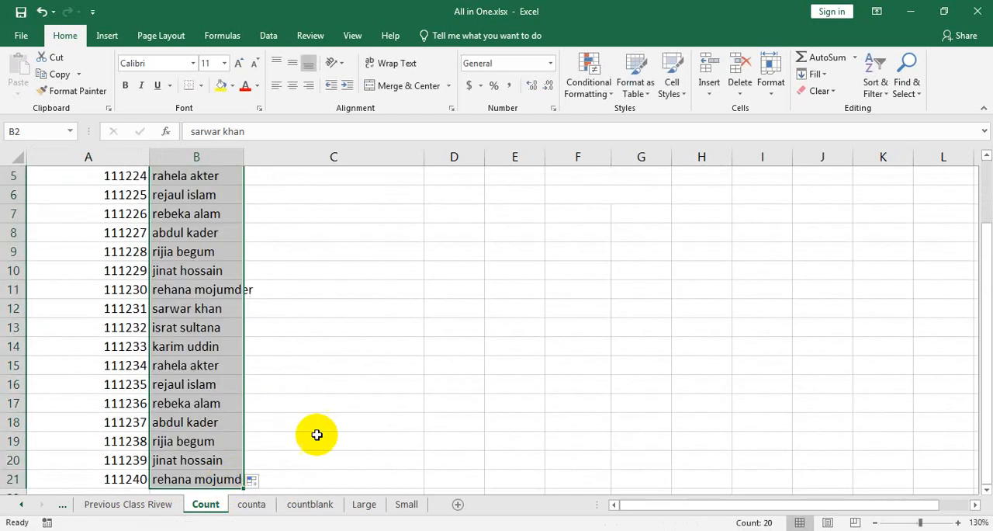
# Step: Widen column B so that the longest buyer name fits inside it
pyautogui.scroll(2, 358, 422)
pyautogui.moveTo(243, 157); pyautogui.dragTo(265, 157)
pyautogui.click(404, 180)
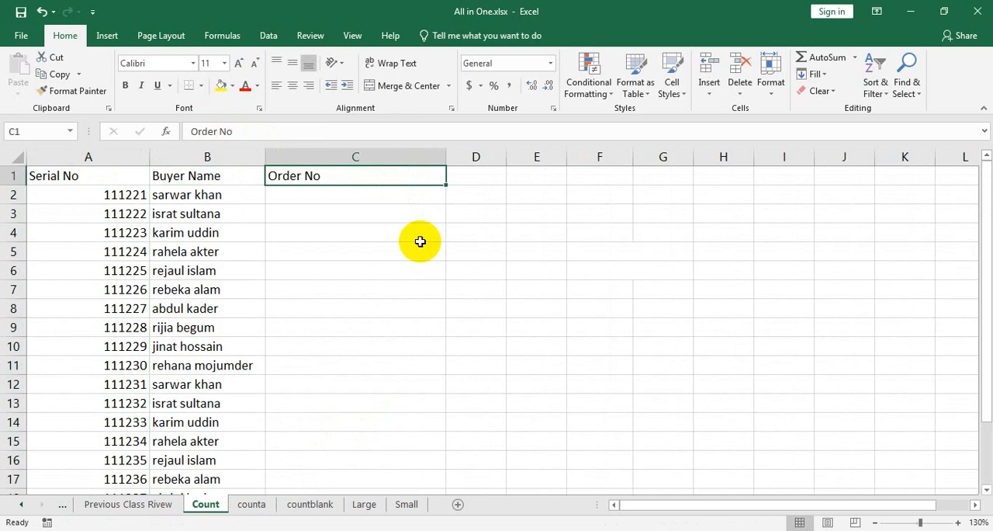
# Step: Enter a nine-digit order number for the first buyer in C2
pyautogui.click(430, 199)
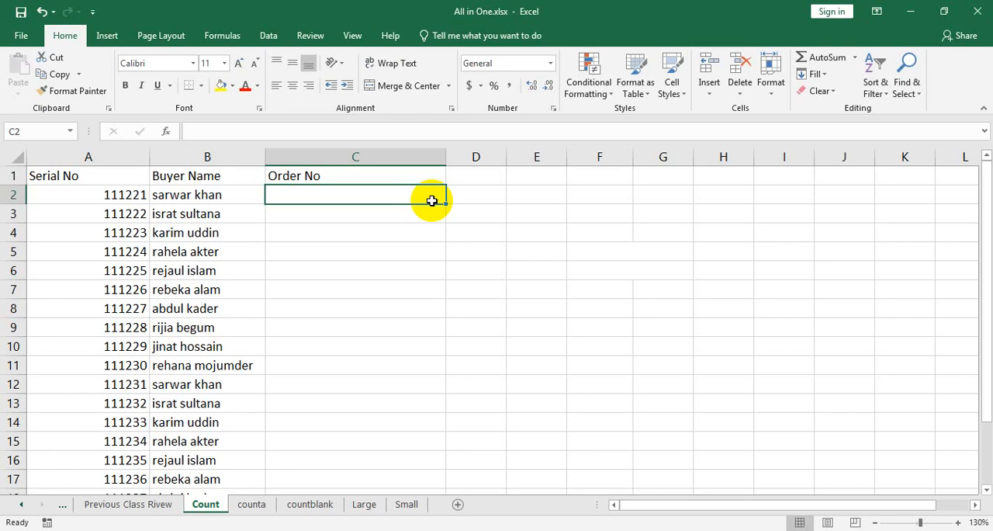
pyautogui.doubleClick(432, 200)
pyautogui.write('125545')
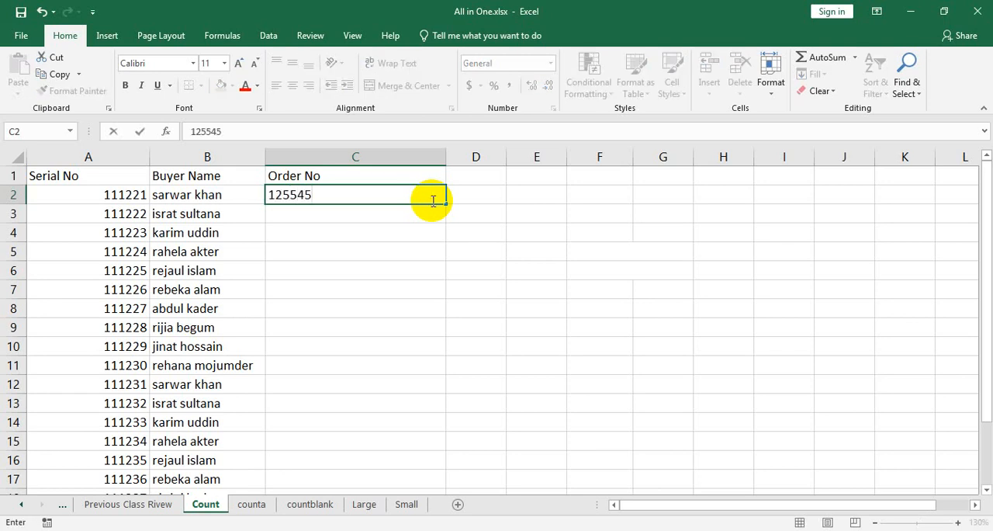
pyautogui.write('545')
pyautogui.press('Return')
pyautogui.click(440, 195)
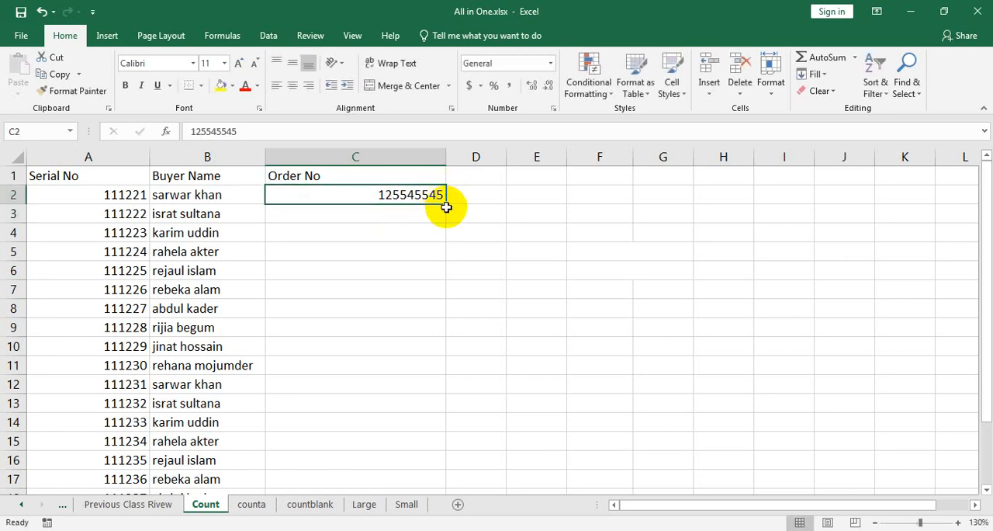
# Step: Copy the first order number into C3 and change the copy's second digit to 3 and fourth digit to 6
pyautogui.moveTo(442, 201); pyautogui.dragTo(440, 219)
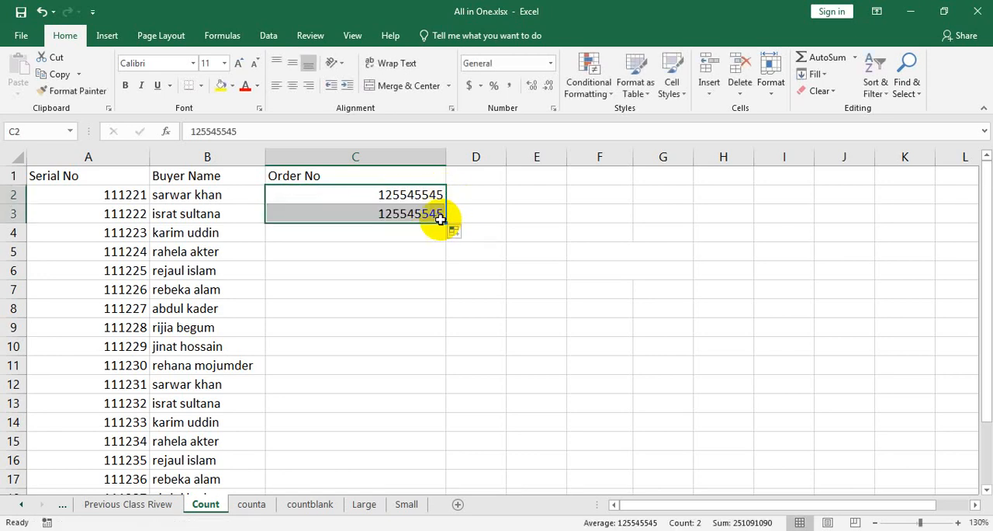
pyautogui.doubleClick(417, 213)
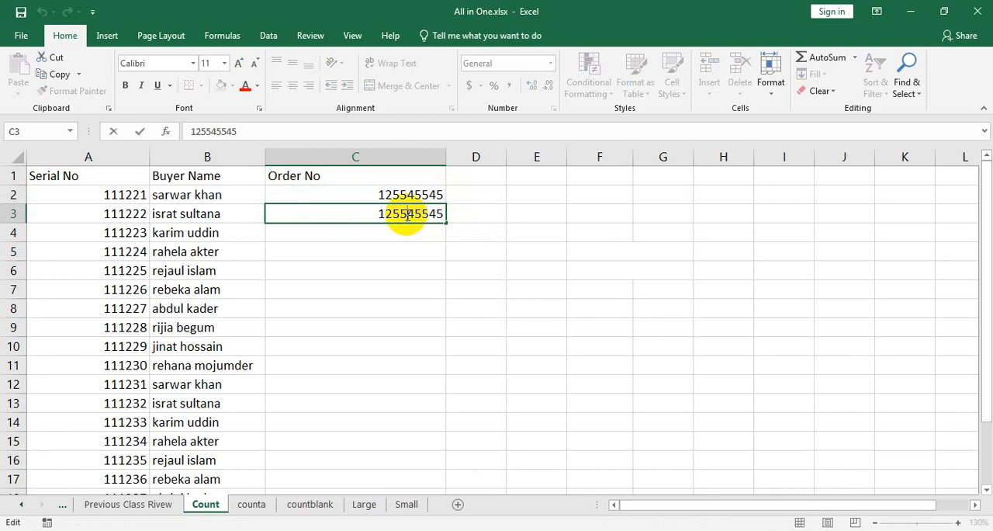
pyautogui.press('BackSpace')
pyautogui.write('6')
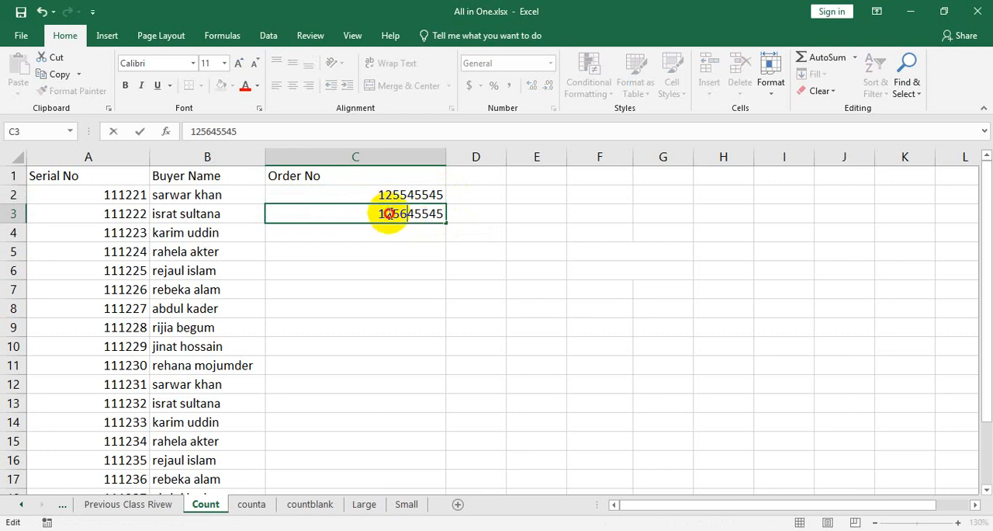
pyautogui.click(387, 214)
pyautogui.press('BackSpace')
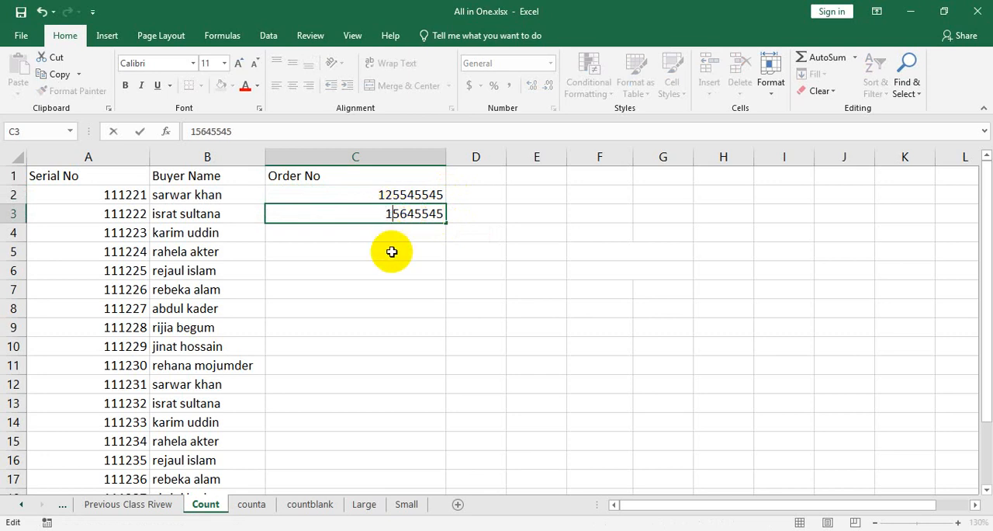
pyautogui.write('3')
# Step: Extend the order number series from C2:C3 down to C21
pyautogui.click(408, 194)
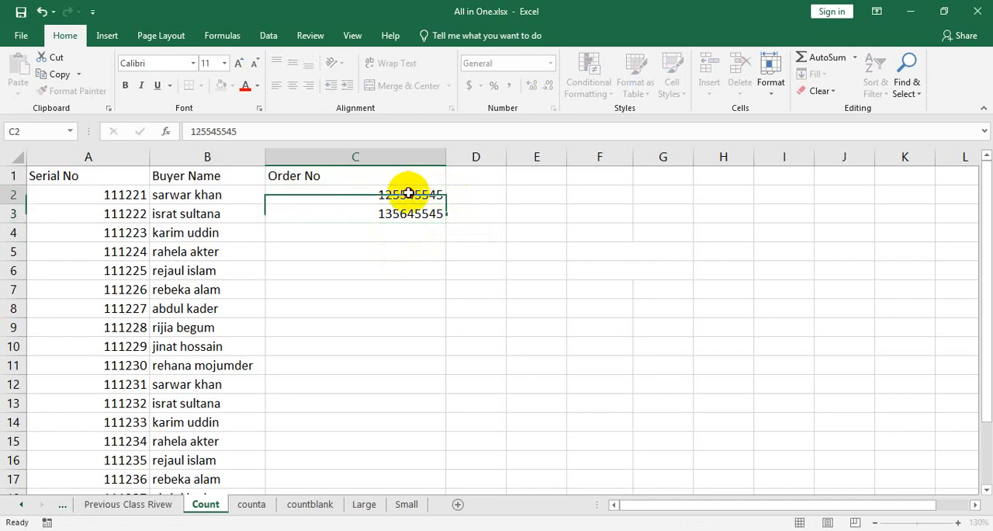
pyautogui.moveTo(408, 194); pyautogui.dragTo(439, 483)
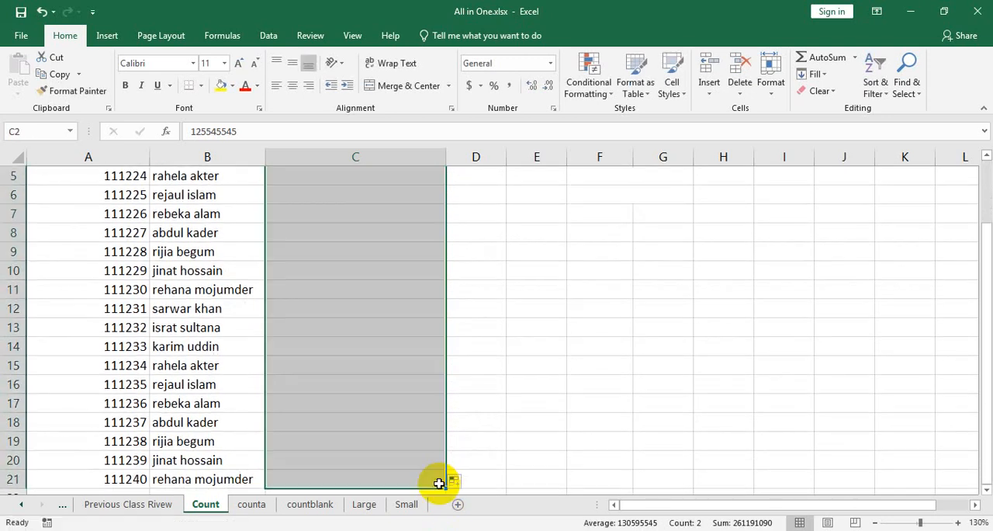
pyautogui.scroll(2, 435, 303)
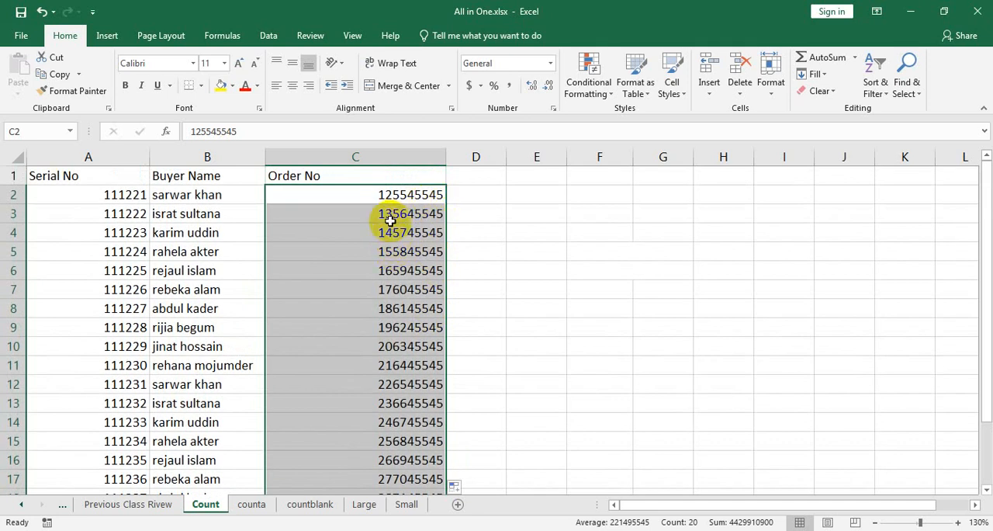
pyautogui.click(428, 308)
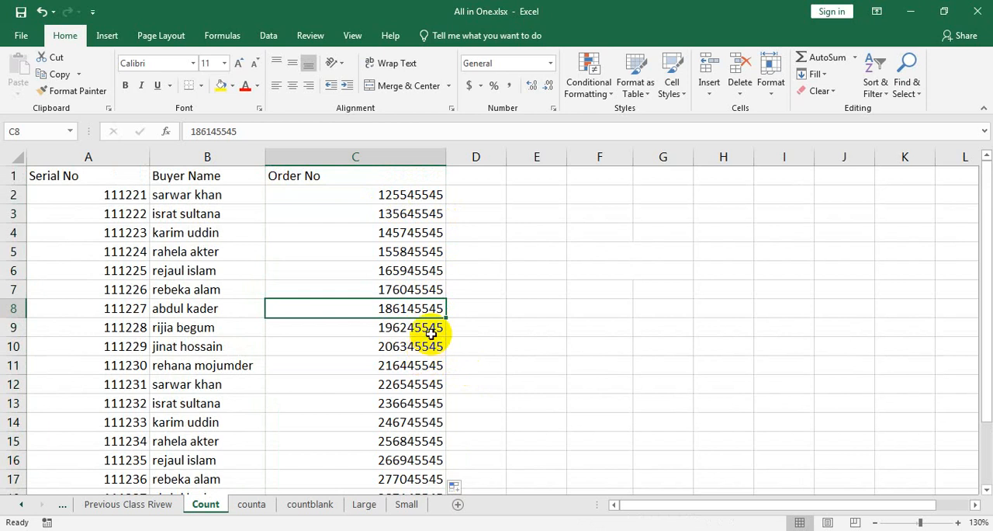
pyautogui.scroll(-2, 427, 288)
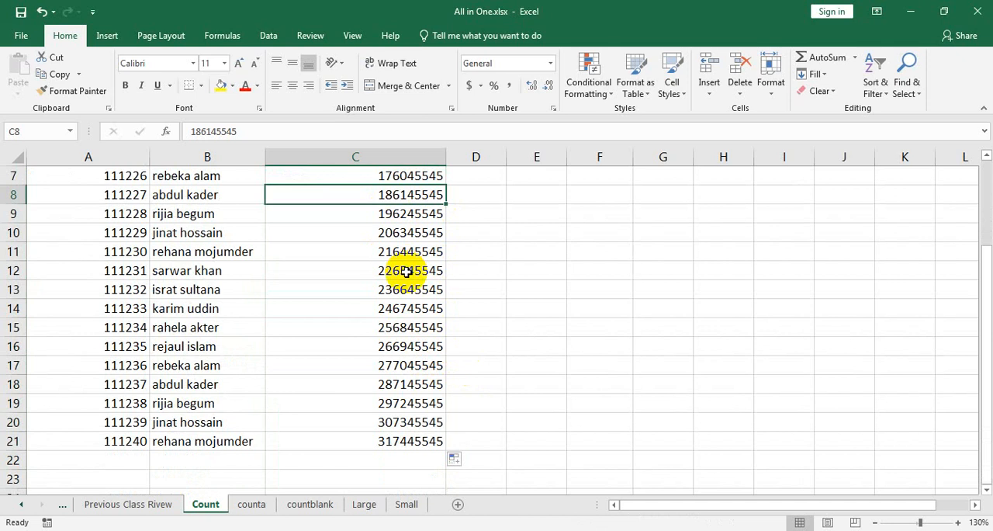
pyautogui.click(408, 273)
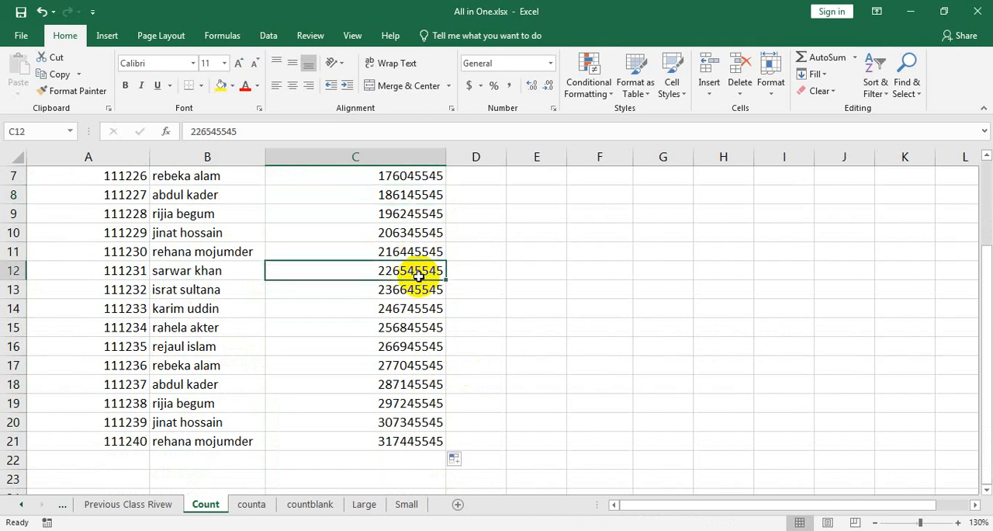
# Step: Clear the order numbers in cells C12, C6, C18 and C15
pyautogui.press('Delete')
pyautogui.scroll(2, 417, 311)
pyautogui.click(419, 270)
pyautogui.press('Delete')
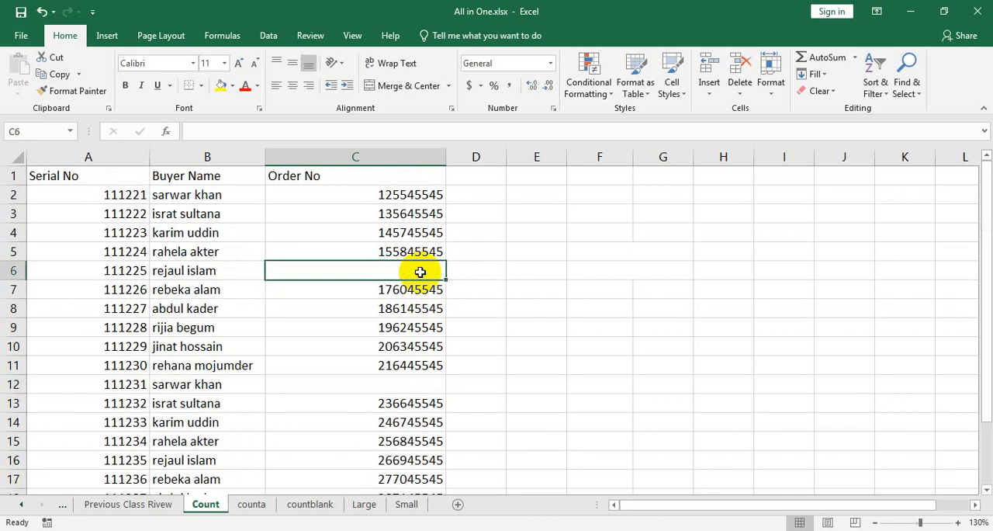
pyautogui.scroll(-2, 421, 295)
pyautogui.click(415, 389)
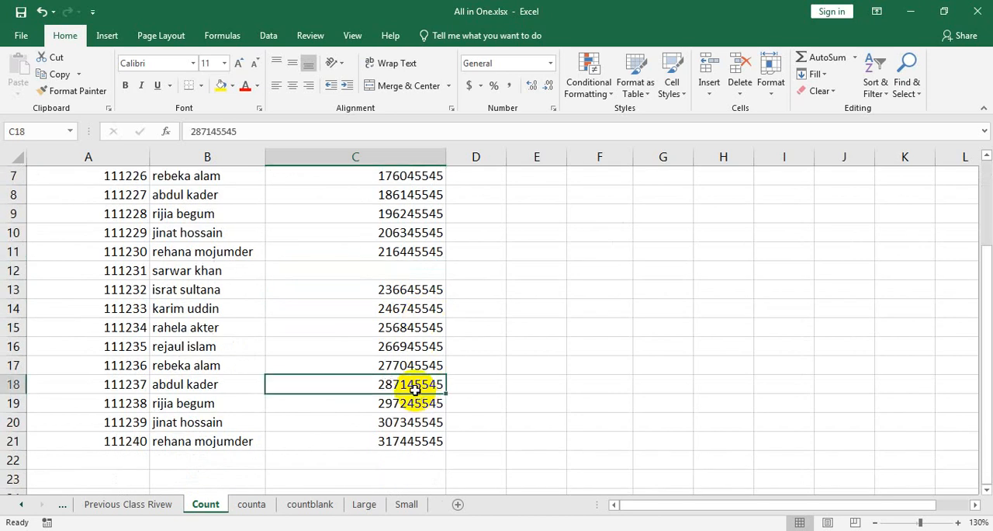
pyautogui.press('Delete')
pyautogui.scroll(2, 413, 390)
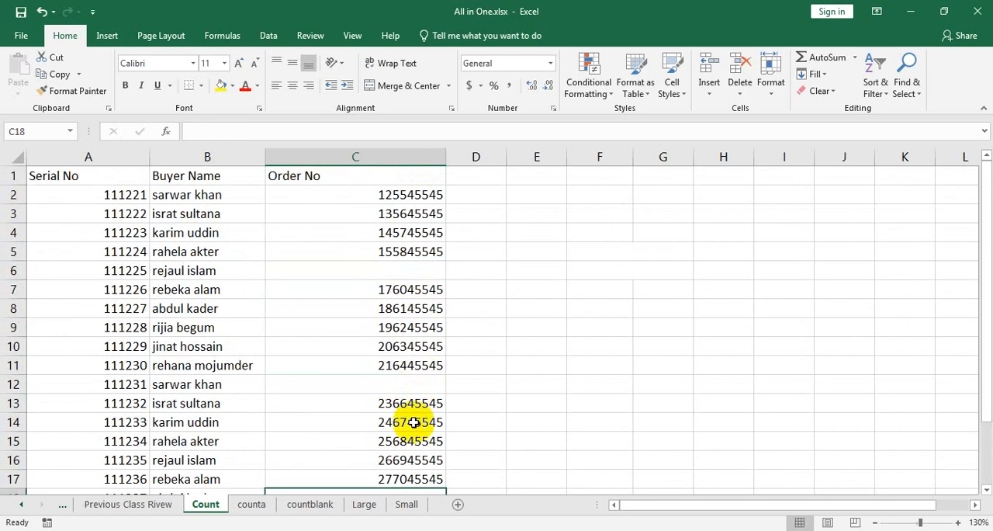
pyautogui.scroll(-1, 412, 403)
pyautogui.click(408, 384)
pyautogui.press('Delete')
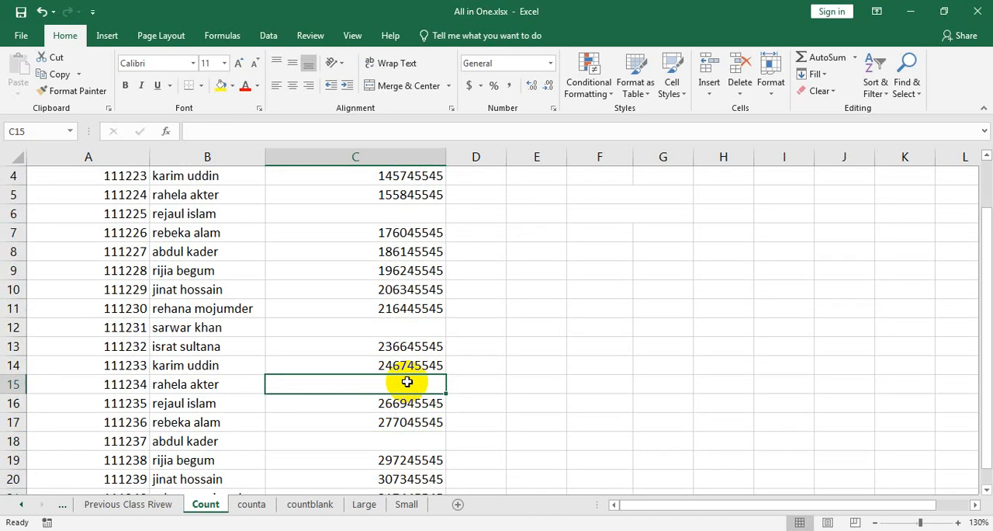
pyautogui.scroll(1, 461, 377)
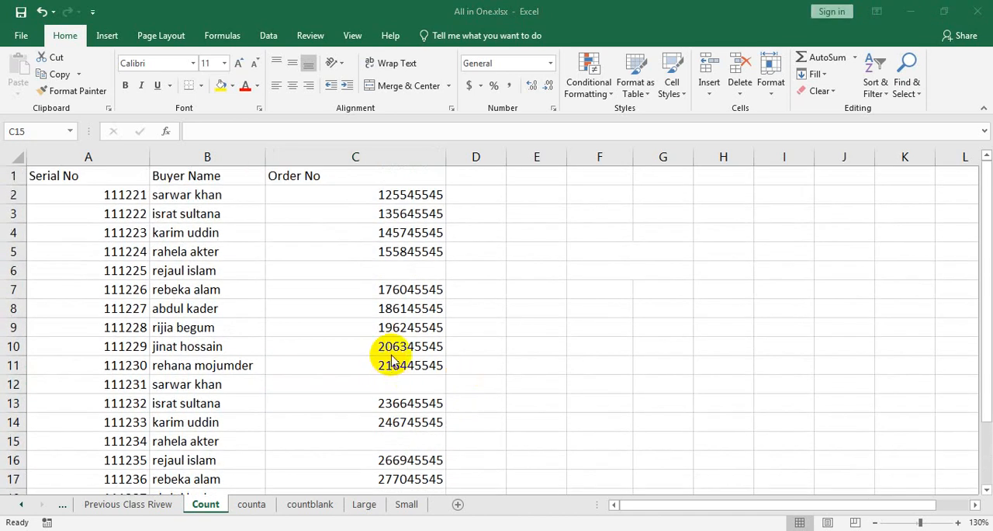
# Step: Prefix the order numbers in C11, C14 and C21 with the letter "a"
pyautogui.click(392, 365)
pyautogui.doubleClick(385, 366)
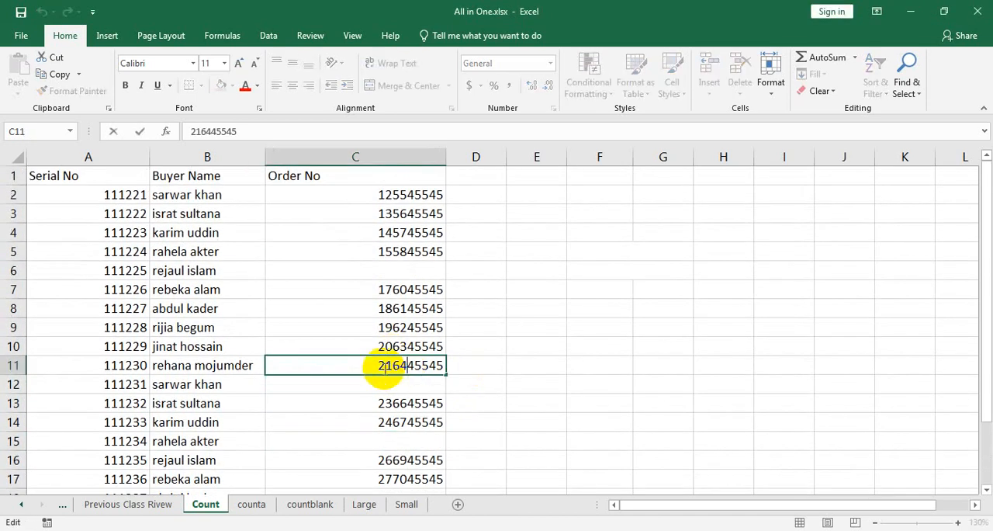
pyautogui.click(379, 365)
pyautogui.write('a')
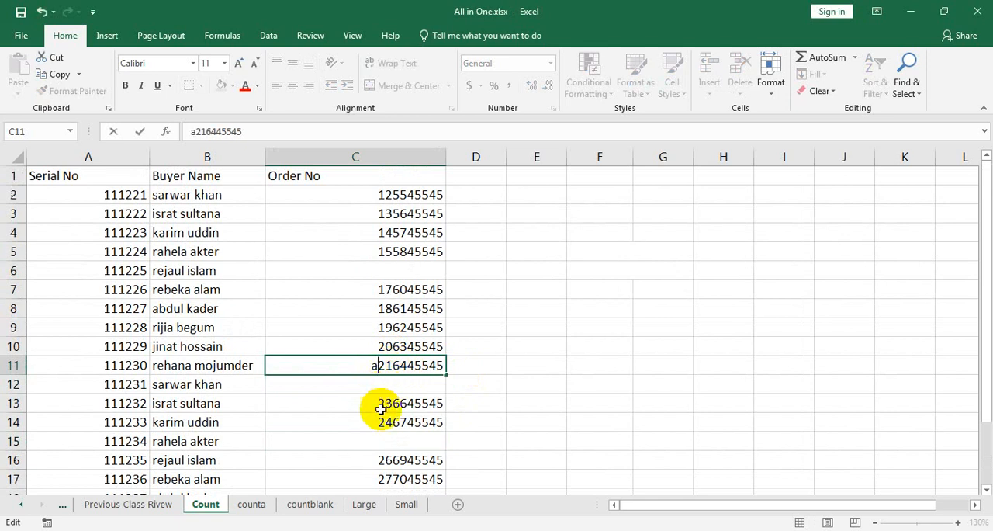
pyautogui.click(377, 421)
pyautogui.doubleClick(377, 422)
pyautogui.write('a')
pyautogui.scroll(-3, 380, 466)
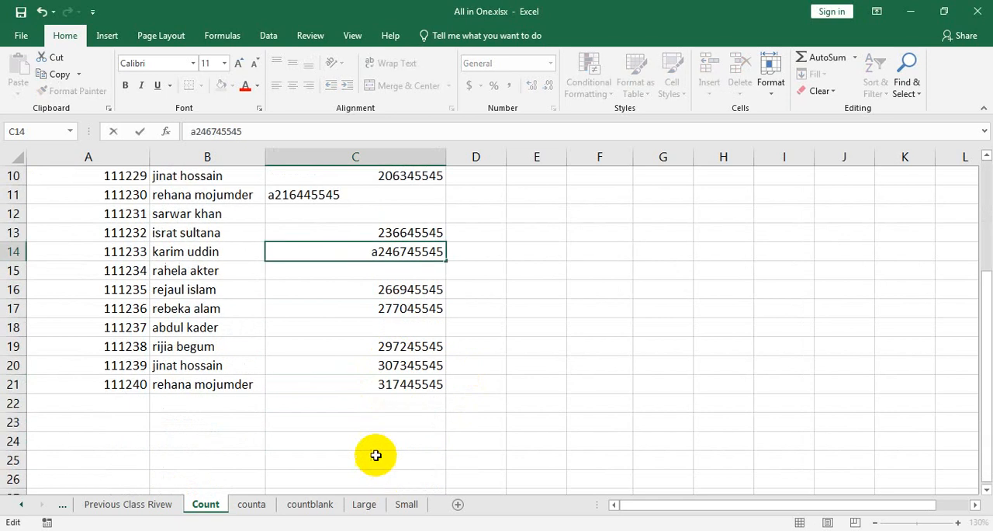
pyautogui.click(357, 381)
pyautogui.scroll(2, 466, 411)
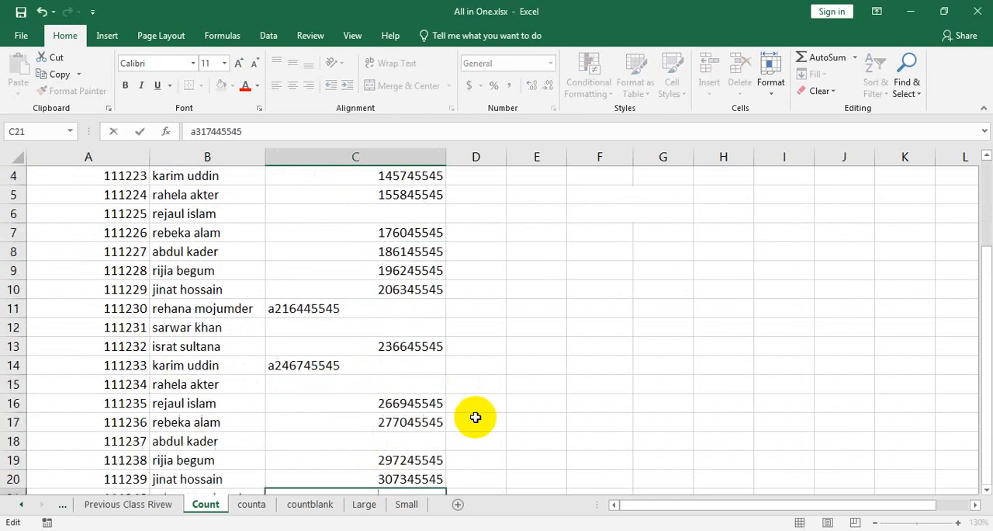
pyautogui.click(566, 398)
pyautogui.scroll(1, 567, 401)
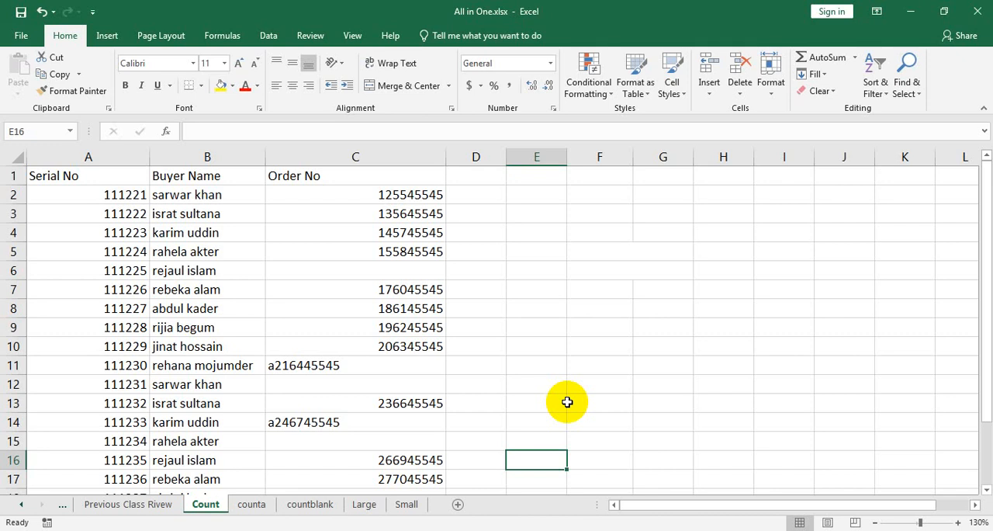
# Step: Merge and center E7:F7 and enter the heading "Product Count" in it
pyautogui.click(571, 292)
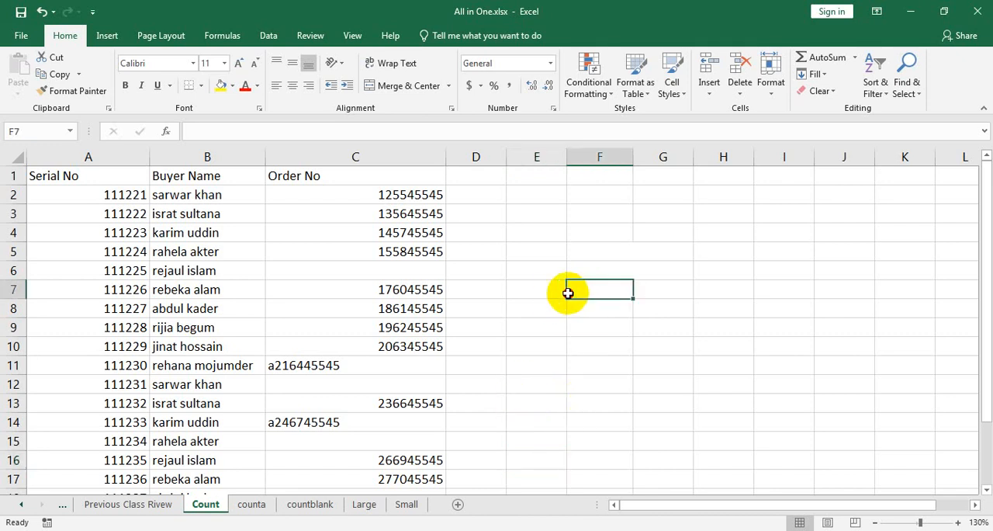
pyautogui.moveTo(568, 292); pyautogui.dragTo(554, 290)
pyautogui.click(401, 87)
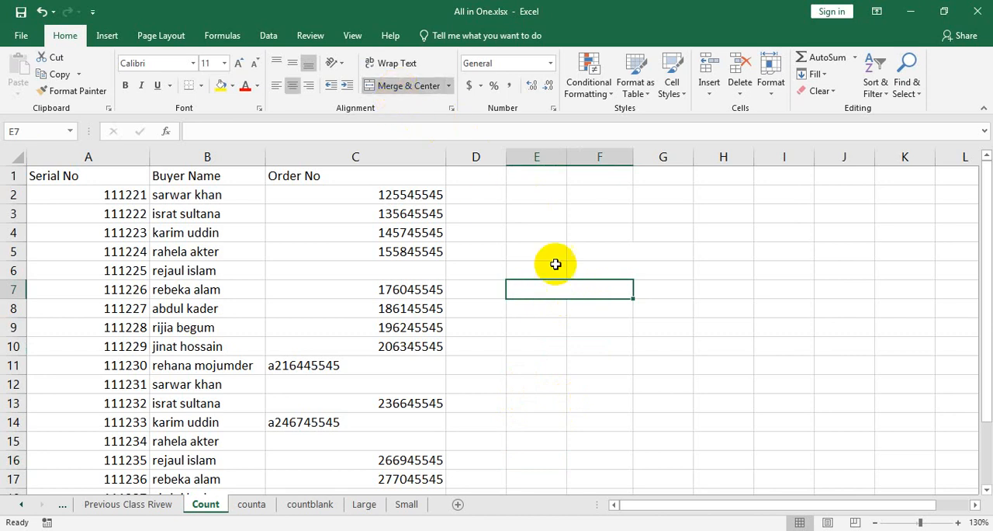
pyautogui.write('Cl')
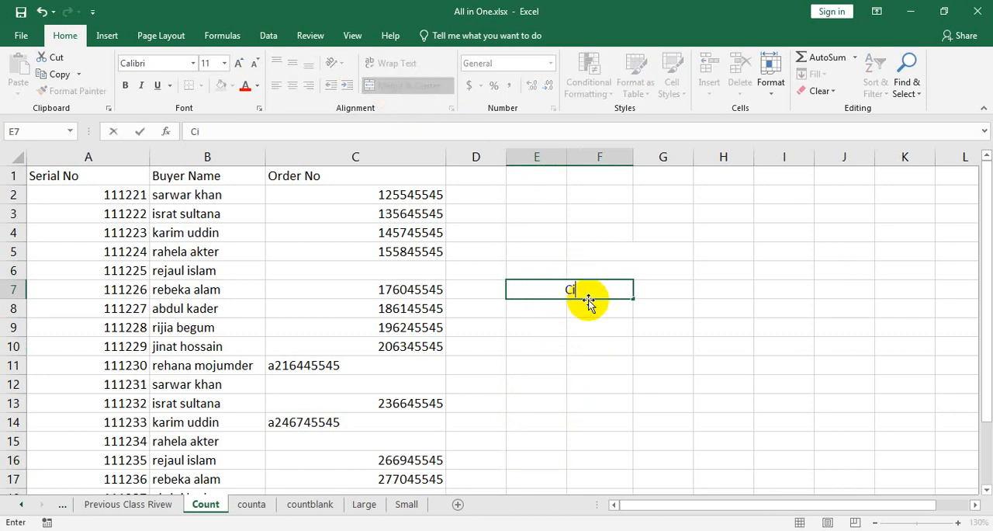
pyautogui.press('BackSpace')
pyautogui.press('BackSpace')
pyautogui.write('Producr')
pyautogui.press('BackSpace')
pyautogui.write('t')
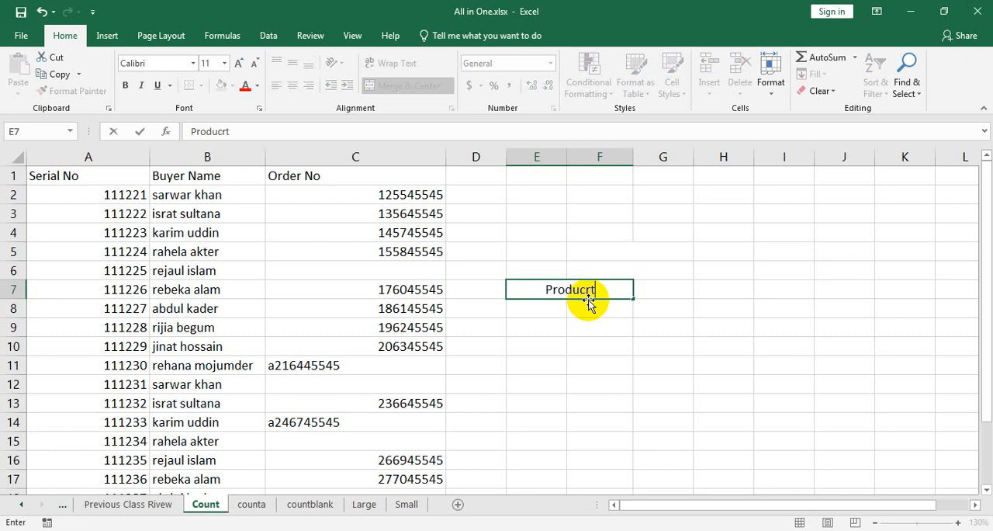
pyautogui.write(' Count')
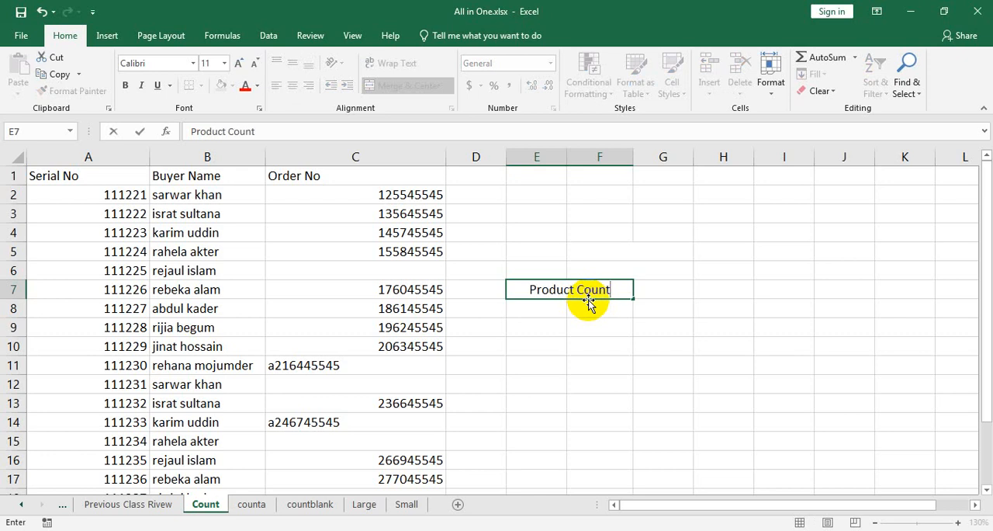
# Step: Merge and center E8:F8 and enter the formula =COUNT(C2:C21) in it
pyautogui.moveTo(594, 306); pyautogui.dragTo(562, 306)
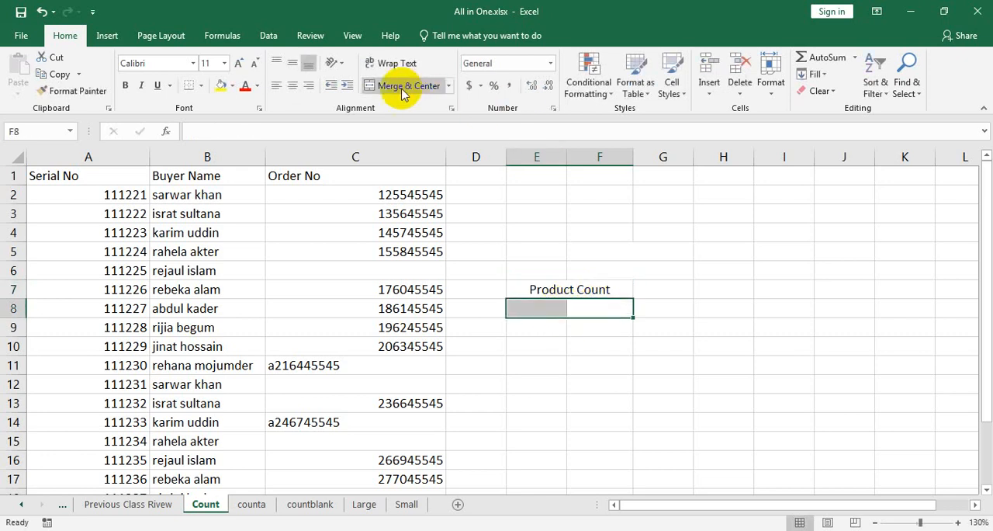
pyautogui.click(404, 85)
pyautogui.write('=')
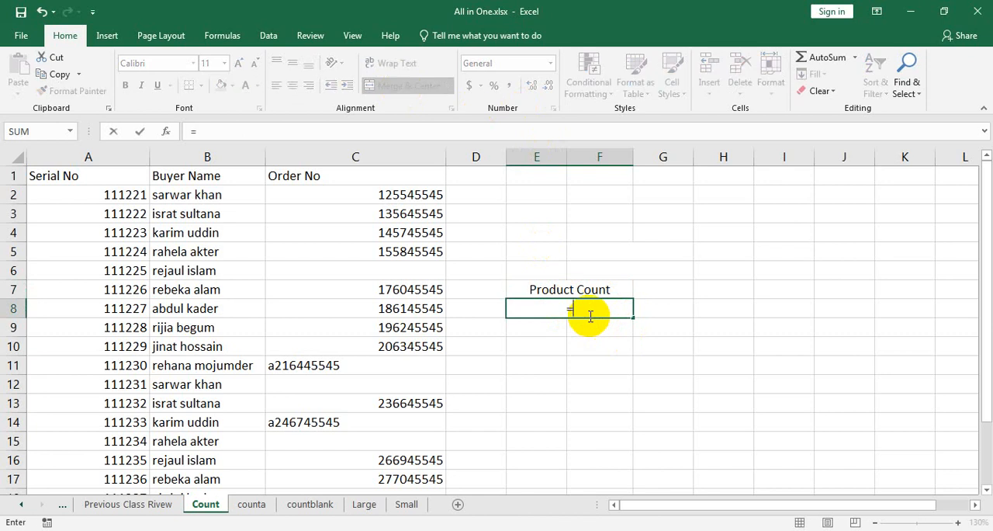
pyautogui.write('count')
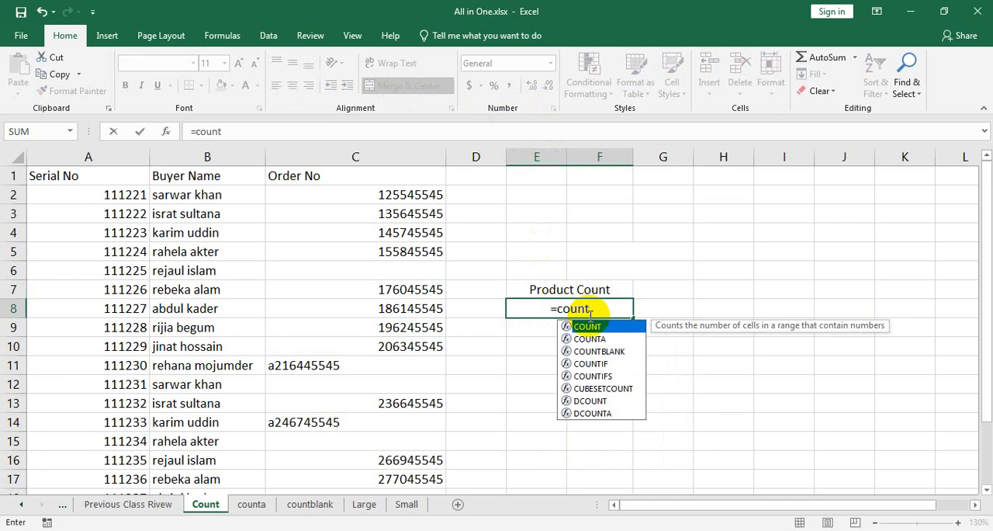
pyautogui.write('(')
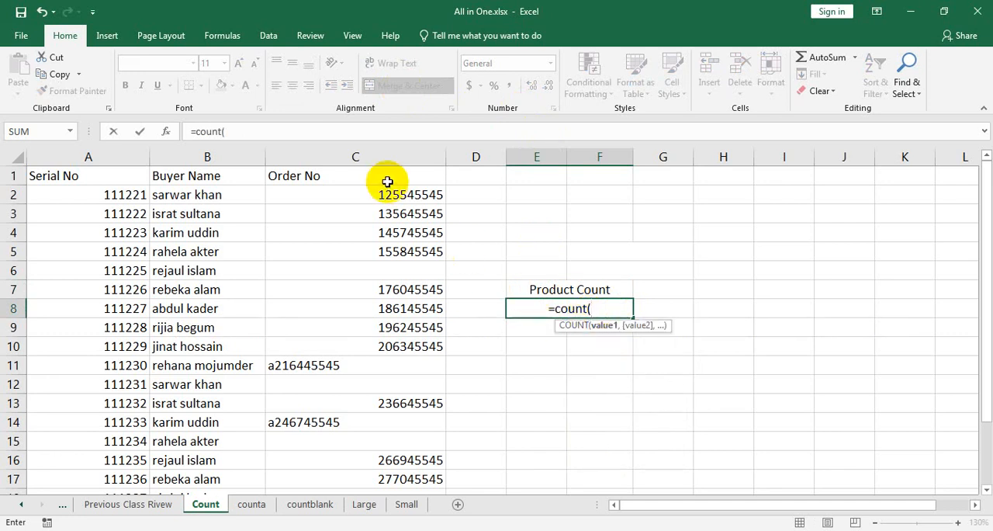
pyautogui.moveTo(372, 195); pyautogui.dragTo(768, 418)
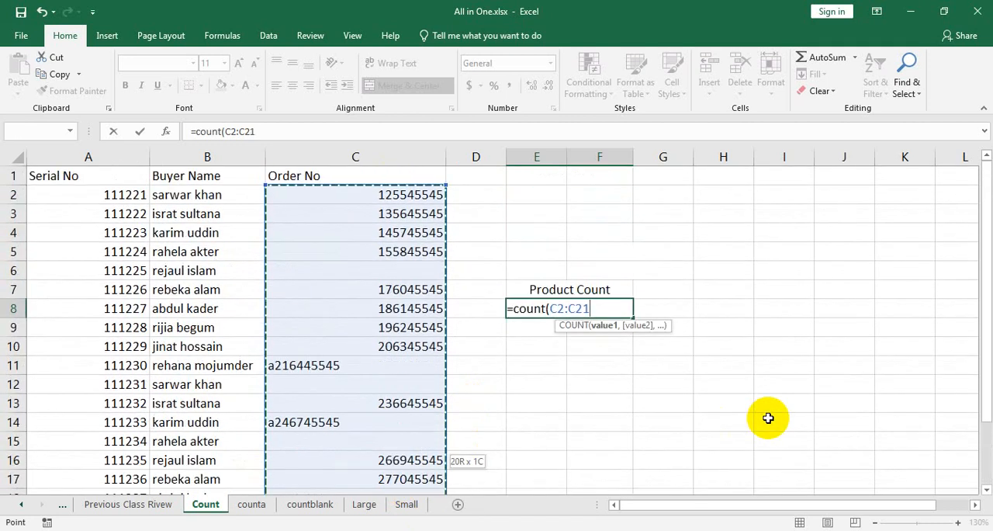
pyautogui.write(')')
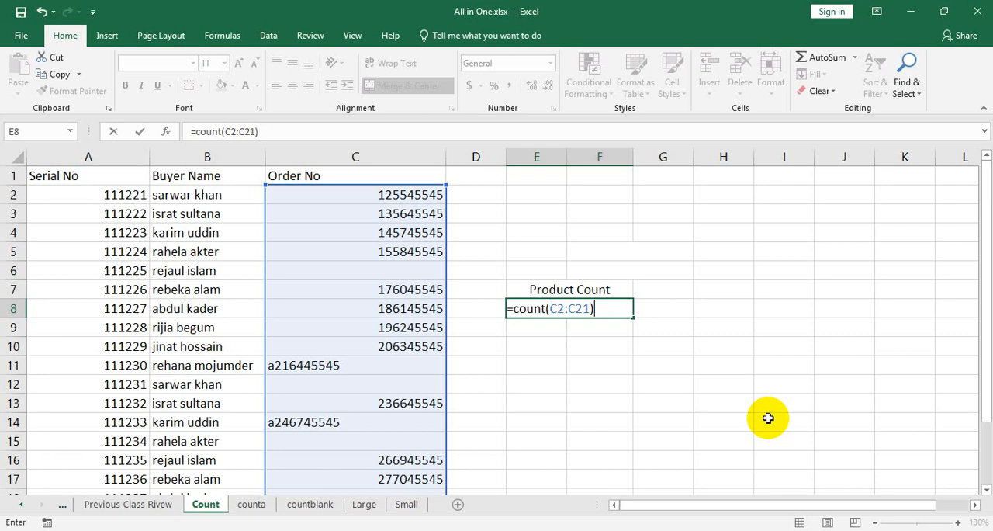
pyautogui.press('Return')
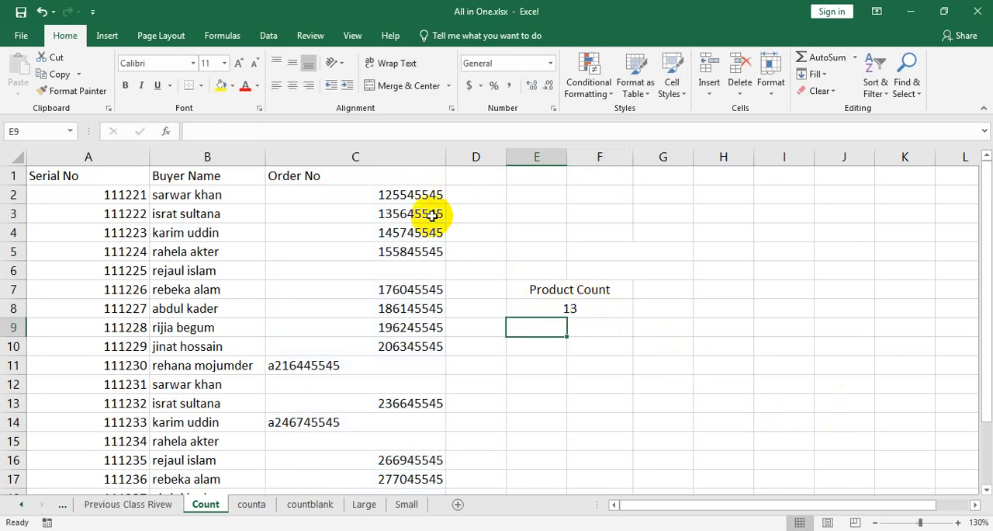
# Step: Check the Order No entries down to row 21 against the Product Count result and open the formula in E8
pyautogui.scroll(-2, 436, 256)
pyautogui.scroll(1, 427, 238)
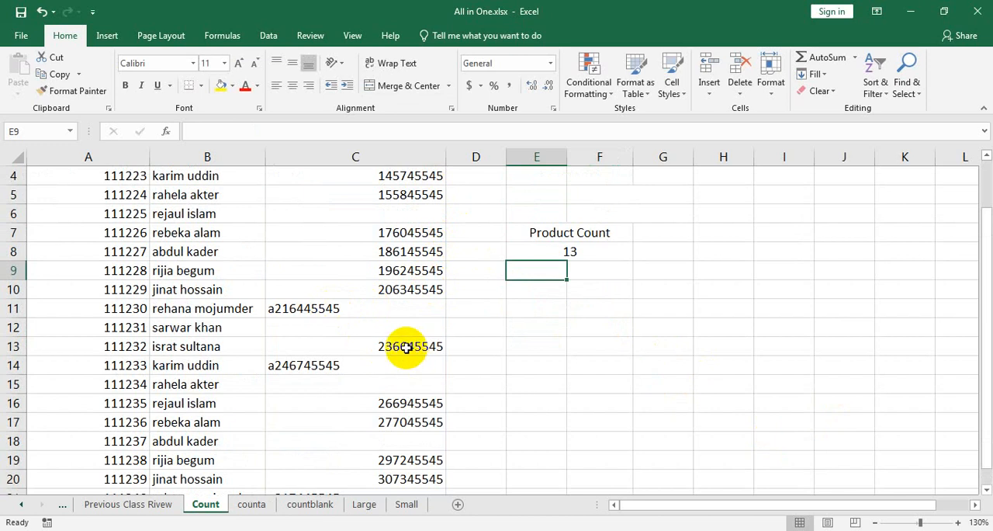
pyautogui.scroll(-1, 434, 364)
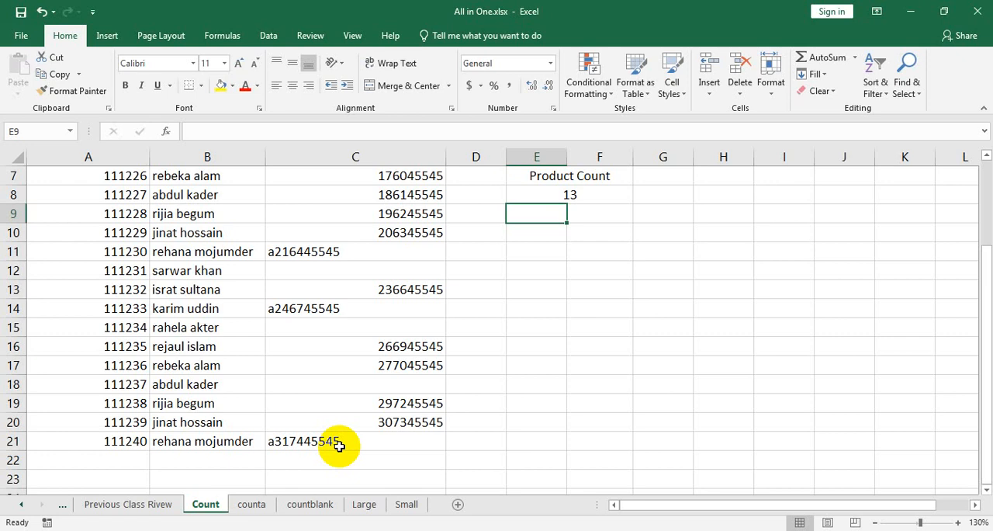
pyautogui.scroll(2, 349, 438)
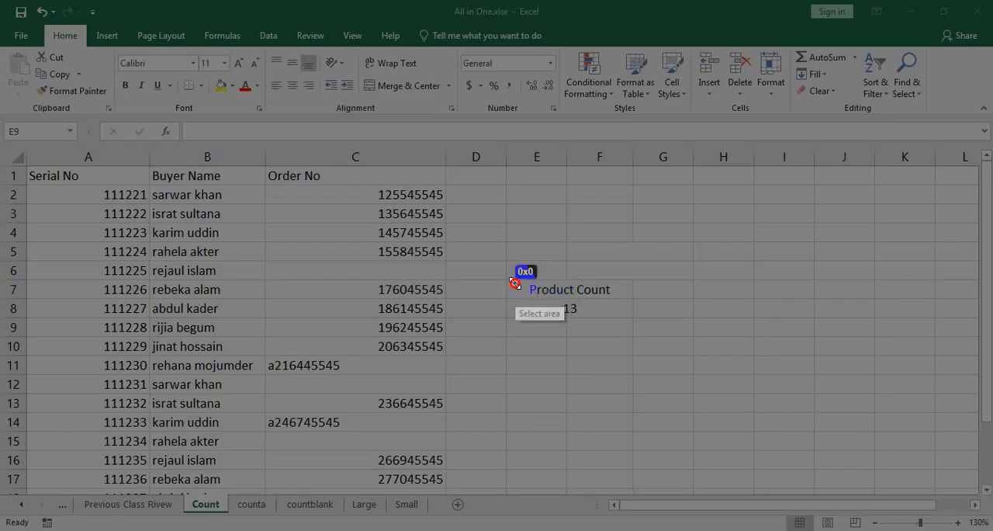
pyautogui.moveTo(515, 282); pyautogui.dragTo(641, 325)
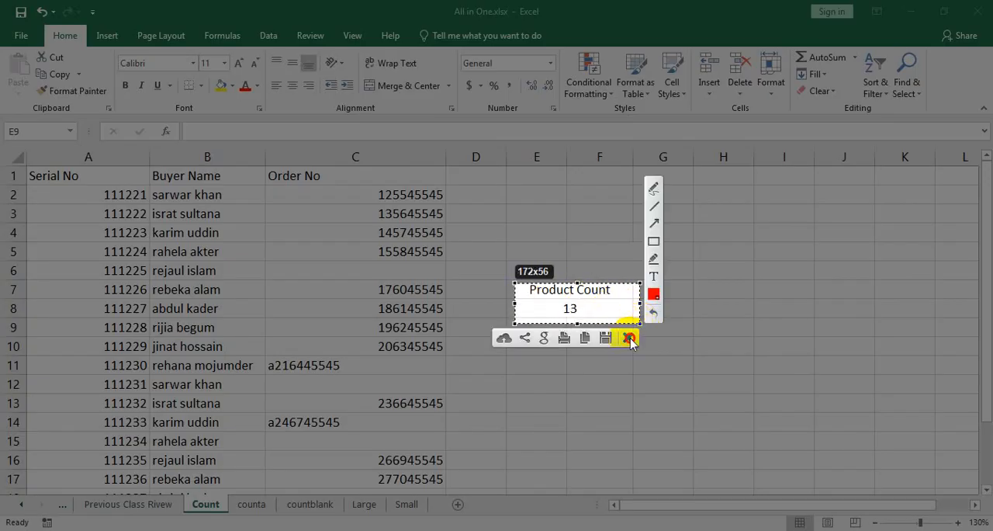
pyautogui.click(629, 333)
pyautogui.click(601, 311)
pyautogui.doubleClick(601, 311)
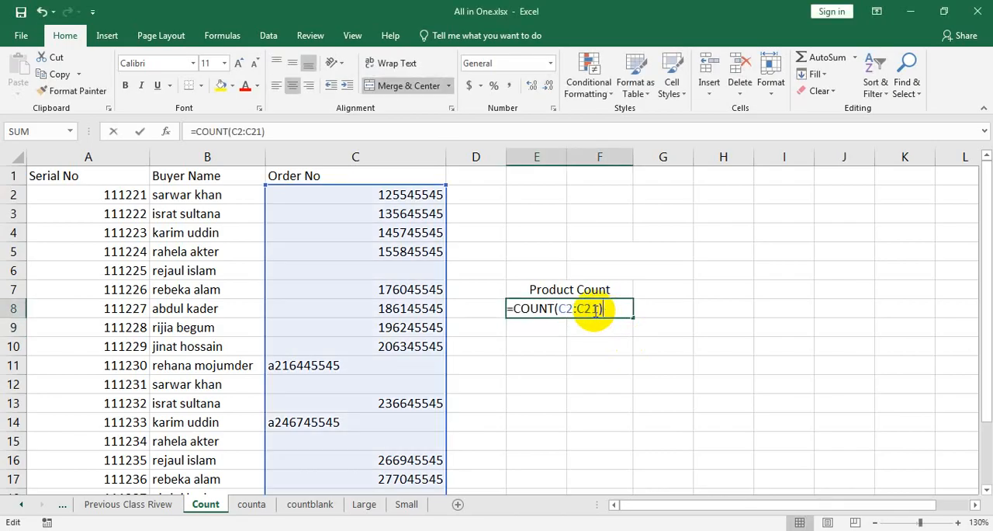